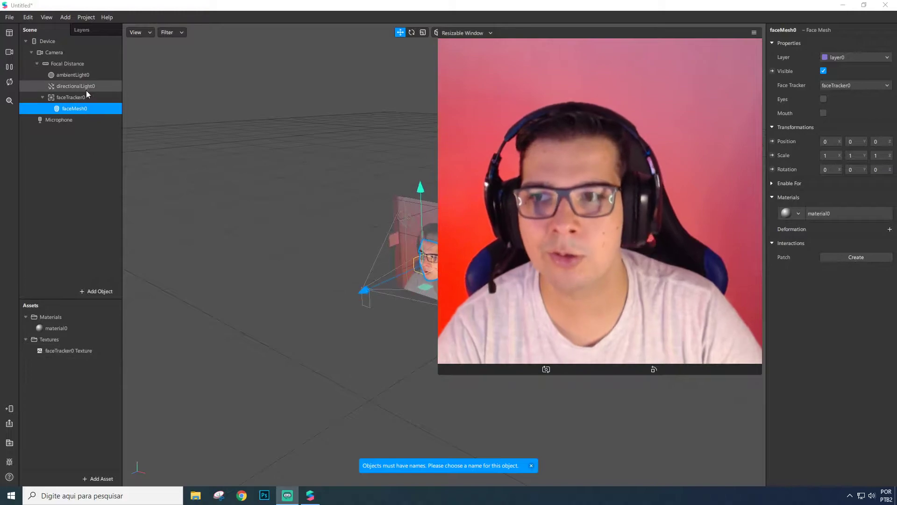
Step: Inspect the existing face mesh's properties and its assigned material
click(70, 97)
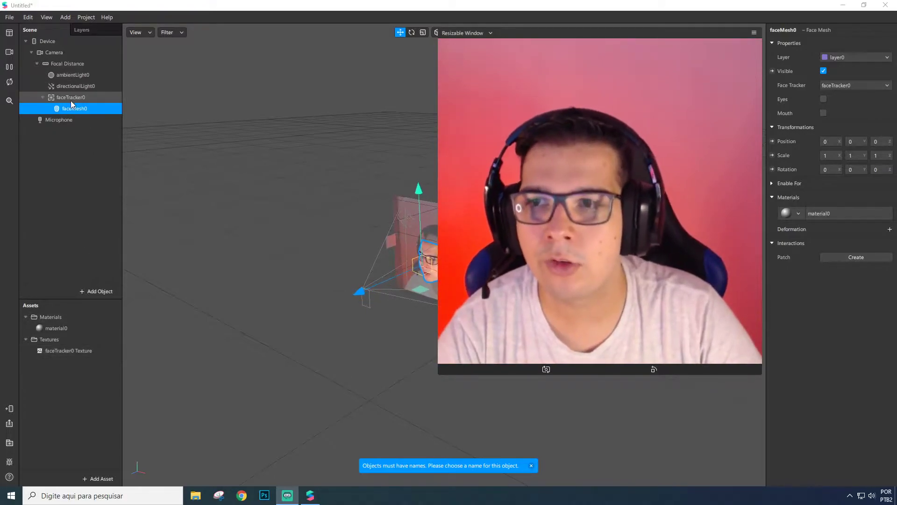
click(80, 172)
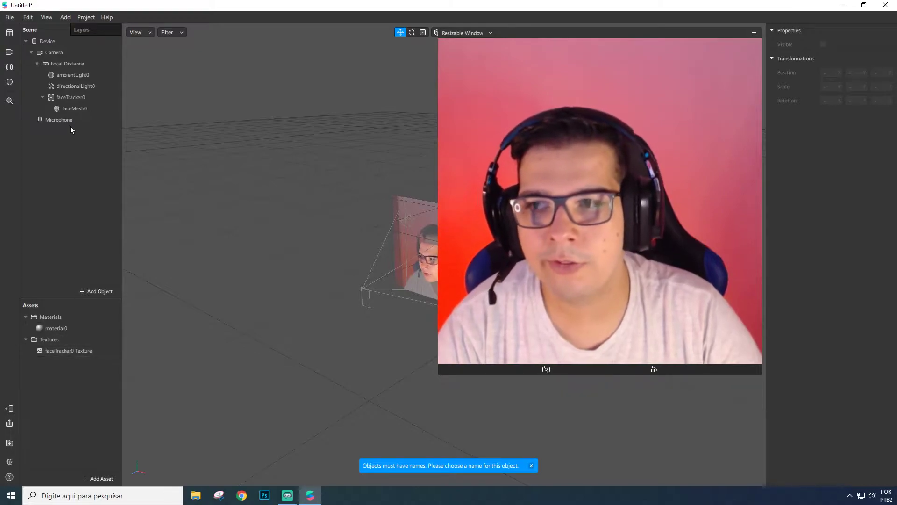
click(87, 109)
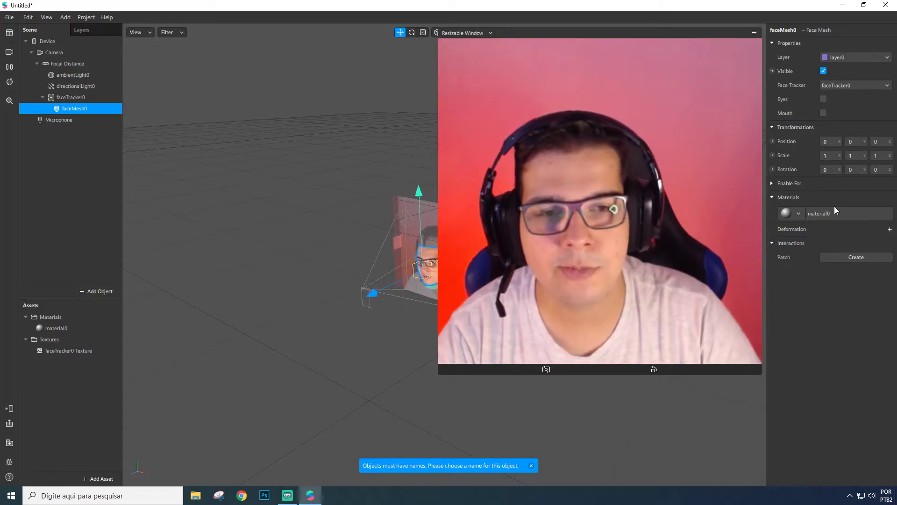
Step: Delete the face tracker with its face mesh, the extracted face texture and the material
click(71, 97)
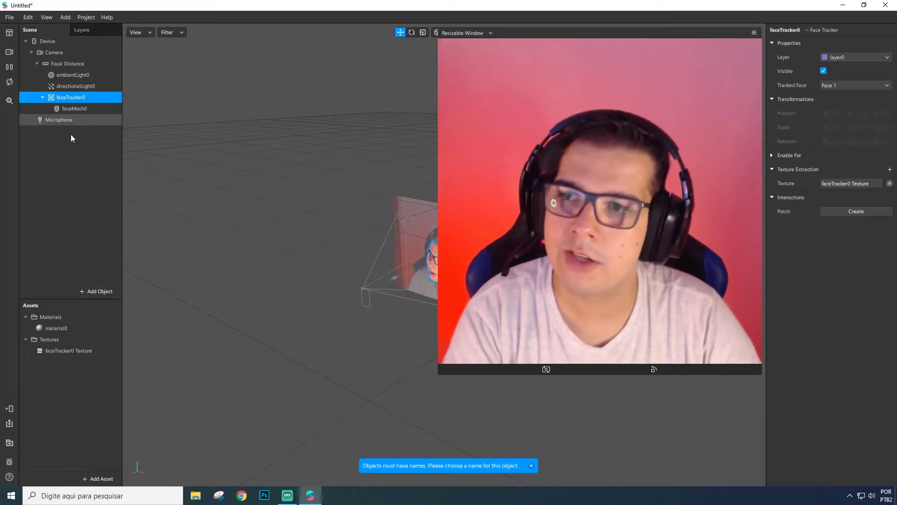
key(Delete)
double_click(49, 329)
click(57, 350)
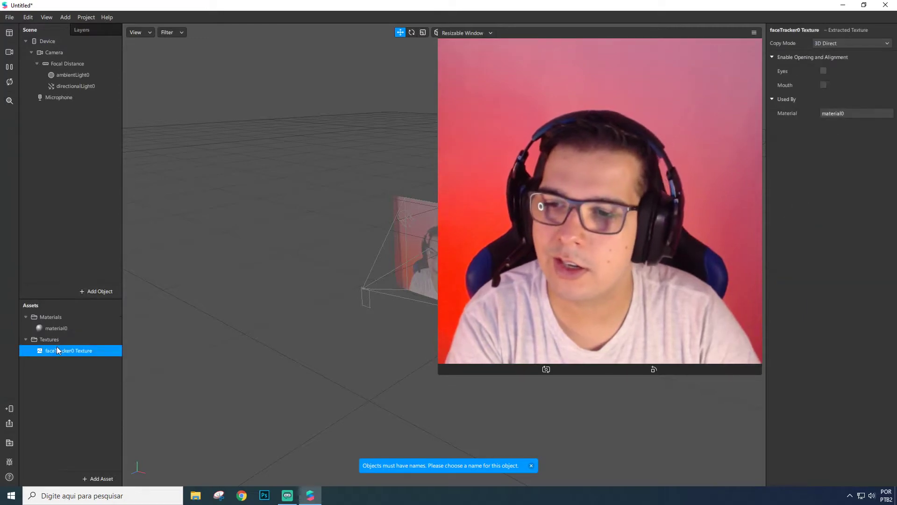
key(Delete)
double_click(58, 326)
click(63, 316)
click(57, 328)
key(Delete)
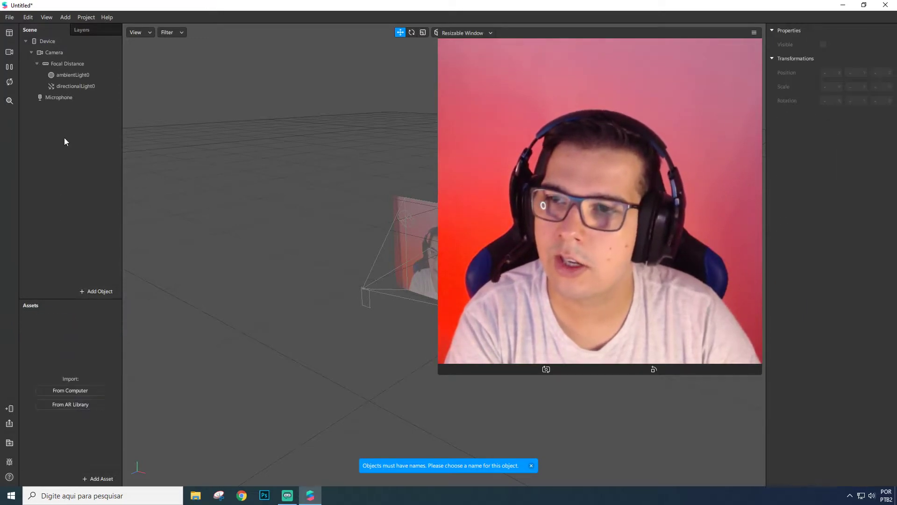
Step: Add a new face mesh to the scene and extract the texture from its face tracker
right_click(64, 133)
mouse_move(109, 135)
click(197, 232)
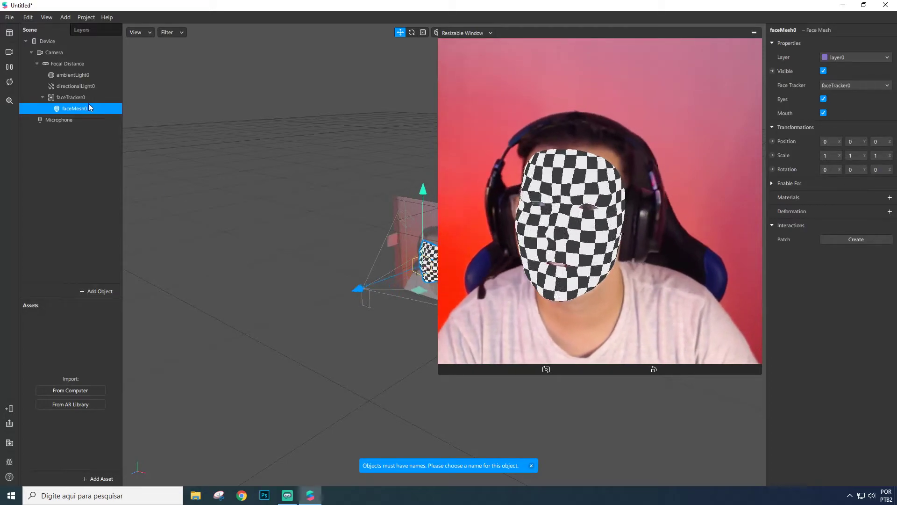
key(Up)
click(891, 170)
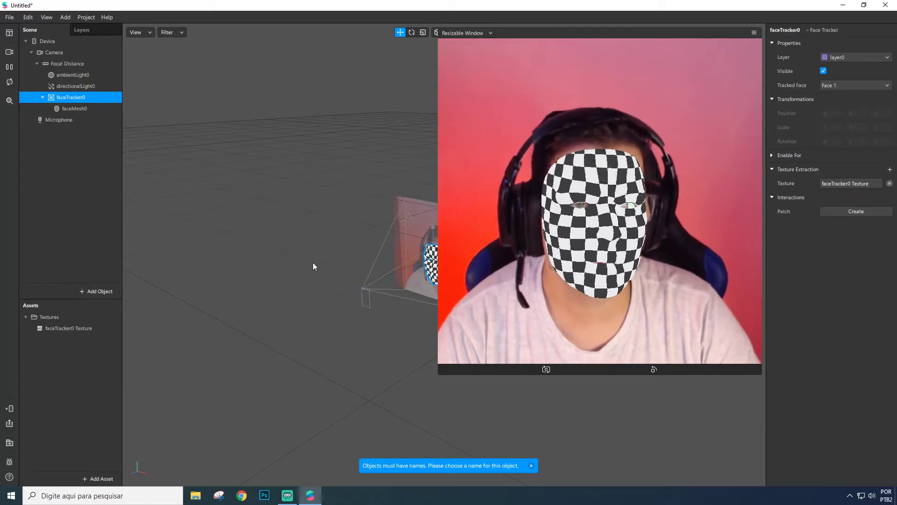
Step: Add a new material to the face mesh and open the material's properties
click(71, 108)
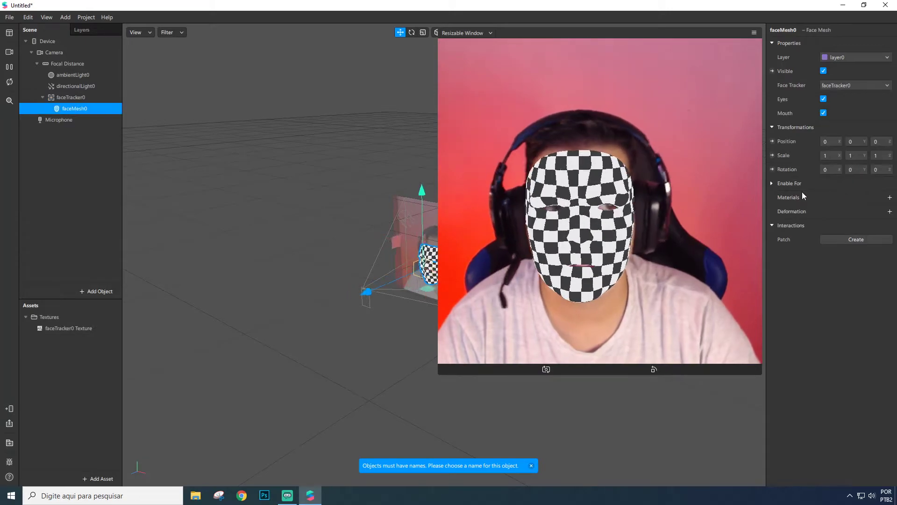
click(889, 197)
click(845, 214)
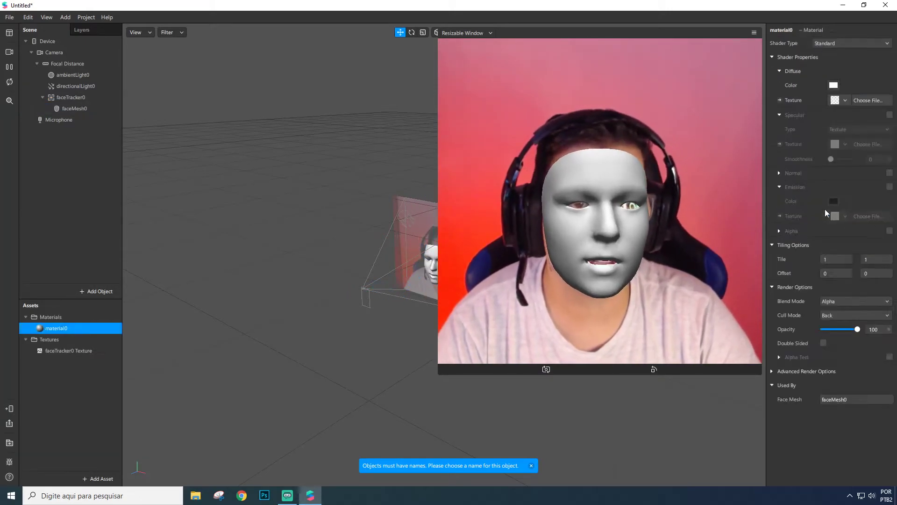
Step: Assign faceTracker0 Texture as the material's diffuse texture and set the shader type to Flat
click(839, 43)
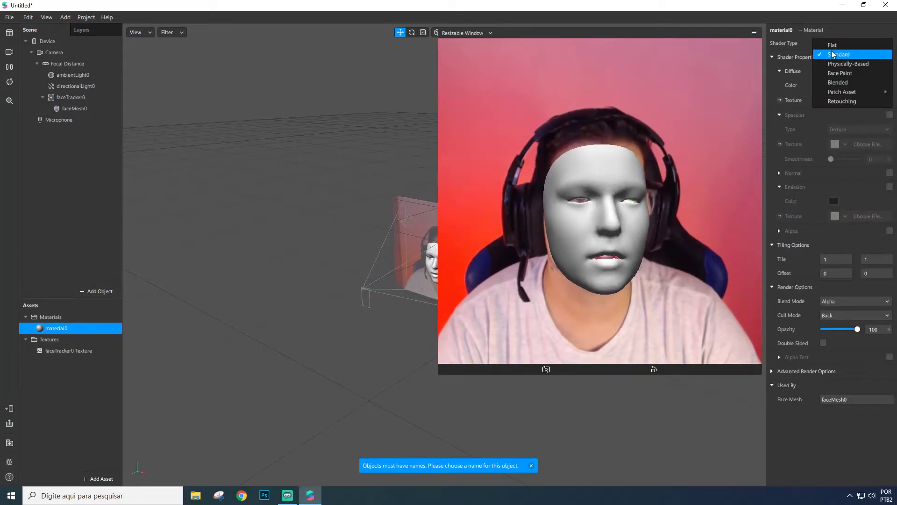
click(833, 54)
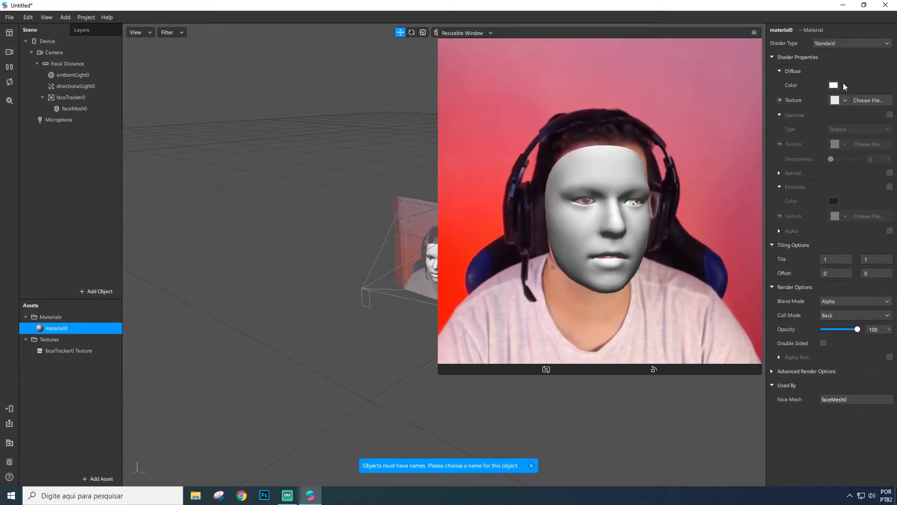
click(836, 100)
click(831, 117)
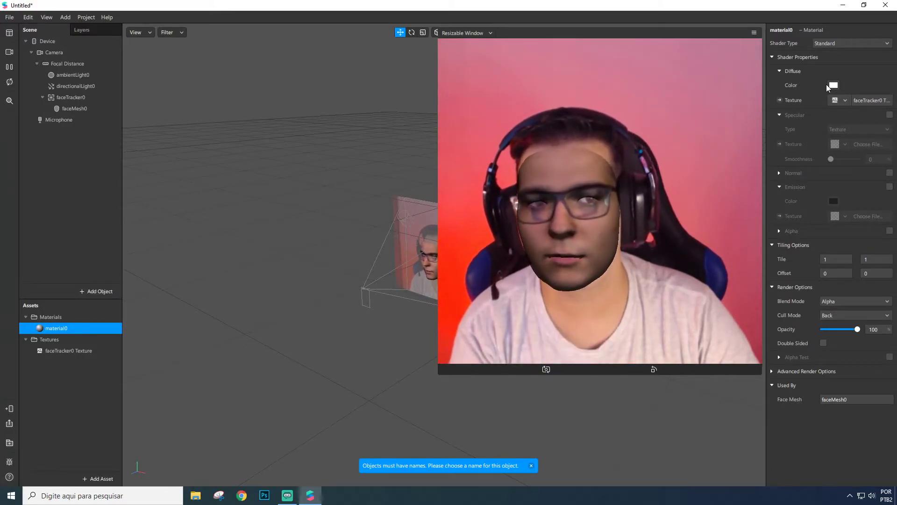
click(827, 43)
click(836, 46)
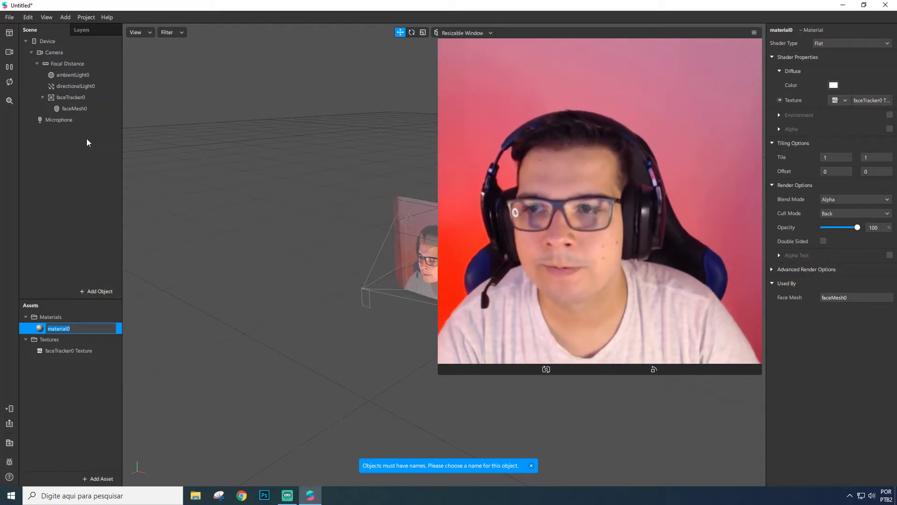
Step: Review the face mesh's properties against the shader settings of its material
click(81, 137)
click(70, 108)
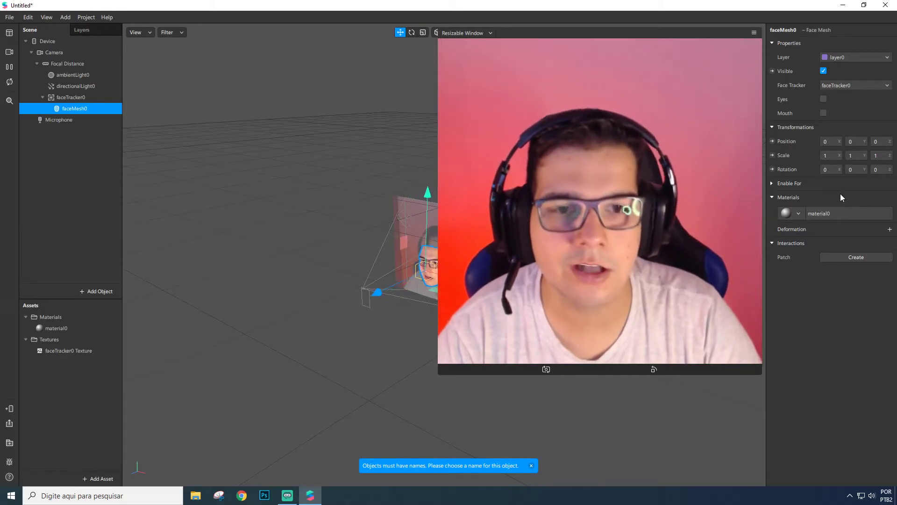
double_click(52, 329)
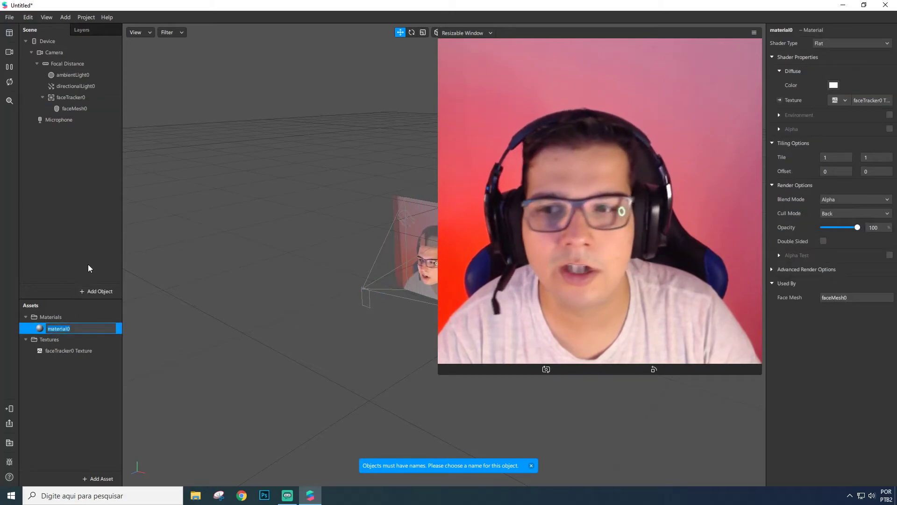
click(78, 109)
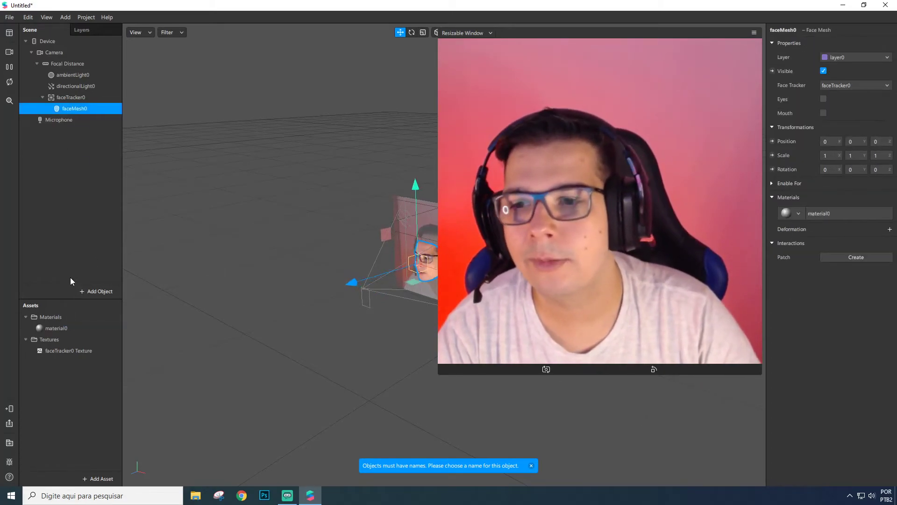
double_click(56, 328)
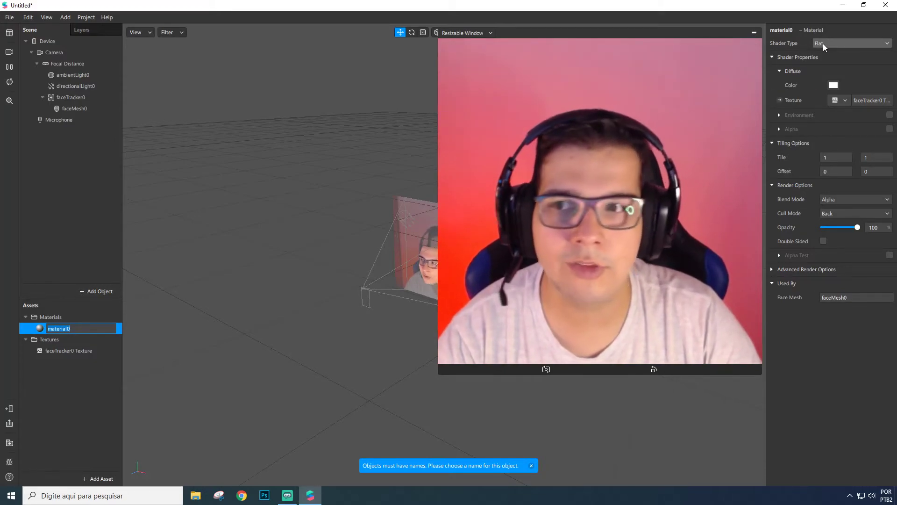
click(88, 108)
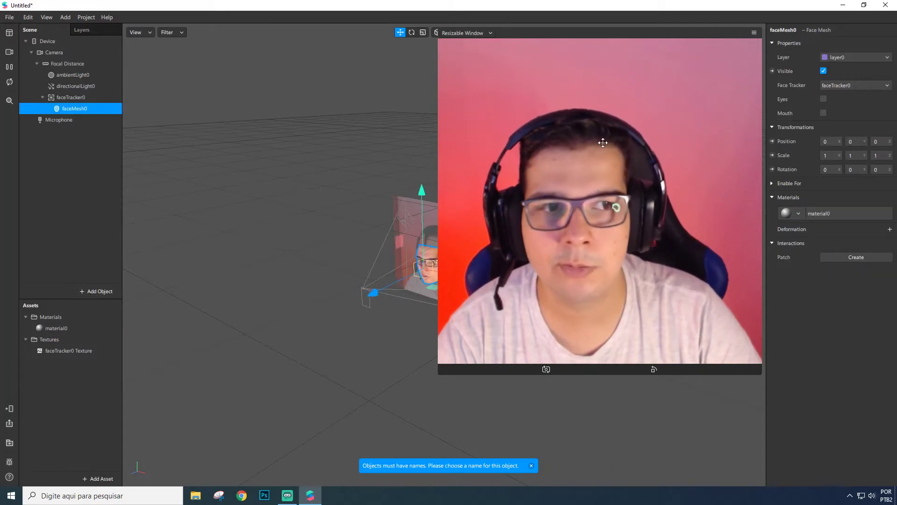
Step: Try the Standard shader type on the face mesh's material twice, switching back to Flat each time
double_click(65, 328)
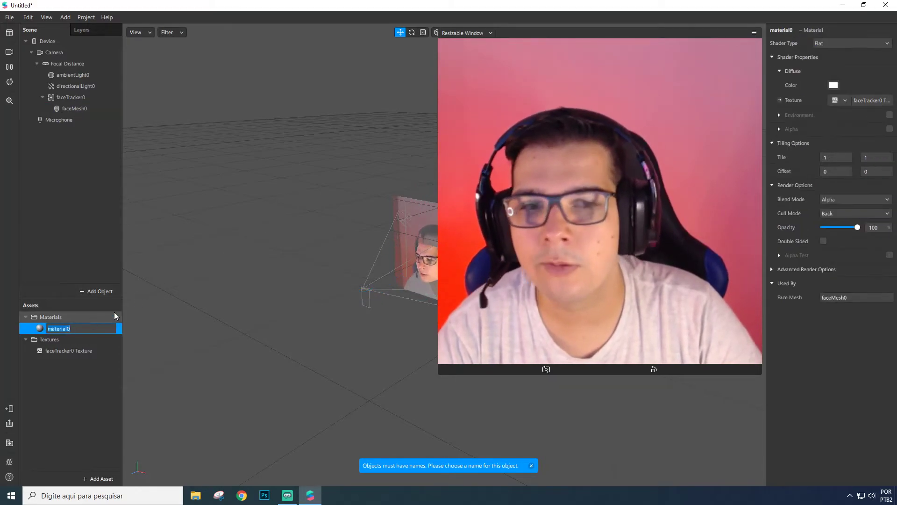
click(843, 42)
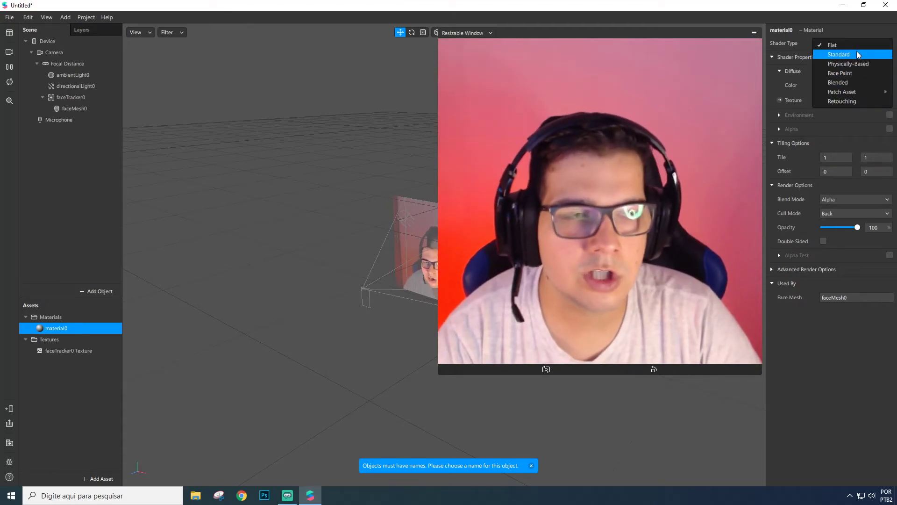
click(856, 54)
click(842, 43)
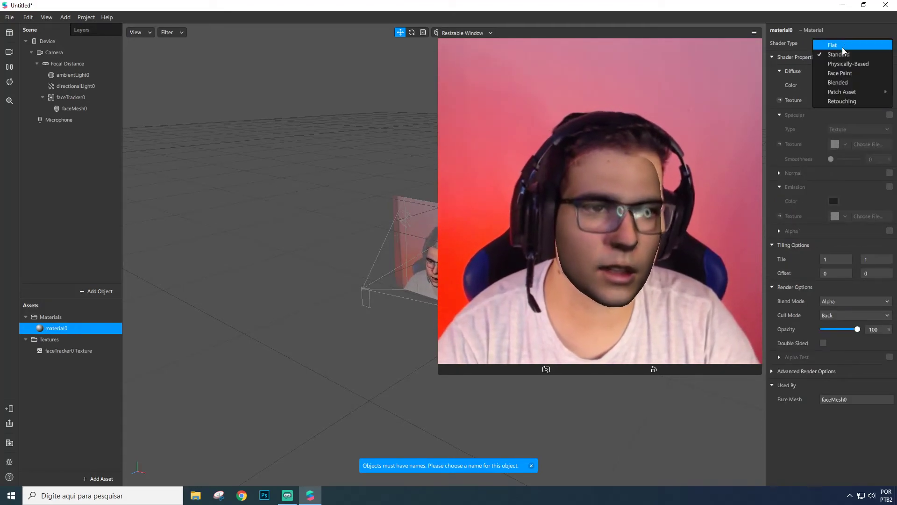
click(842, 47)
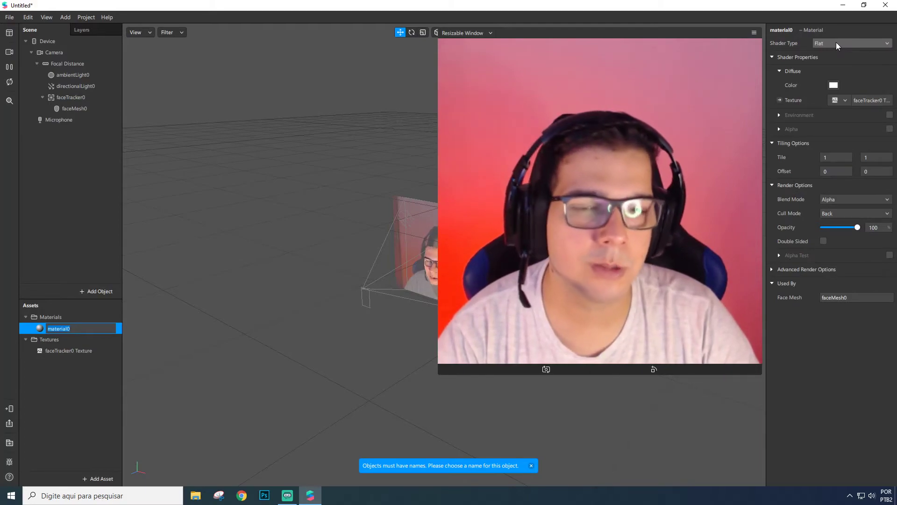
click(837, 43)
click(839, 55)
click(839, 43)
click(827, 45)
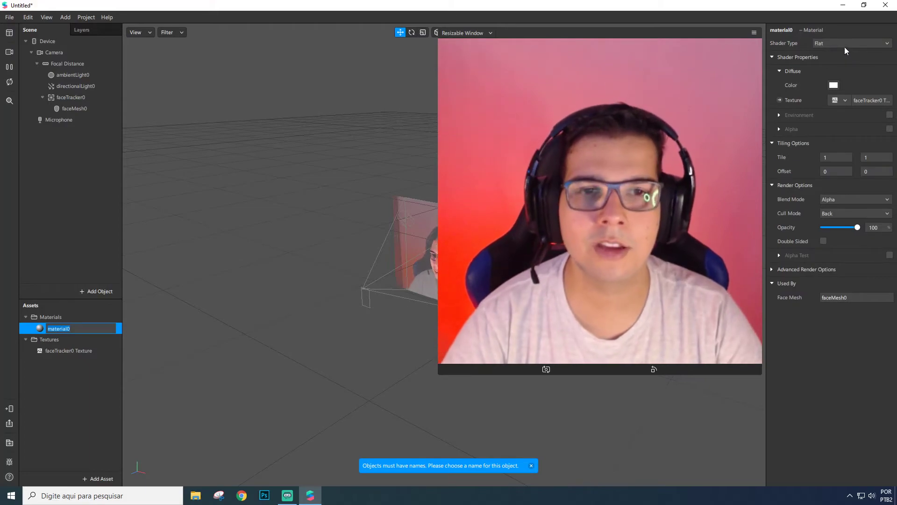
Step: Try the Physically-Based shader type on the material and set it back to Flat
click(839, 42)
click(838, 62)
click(836, 44)
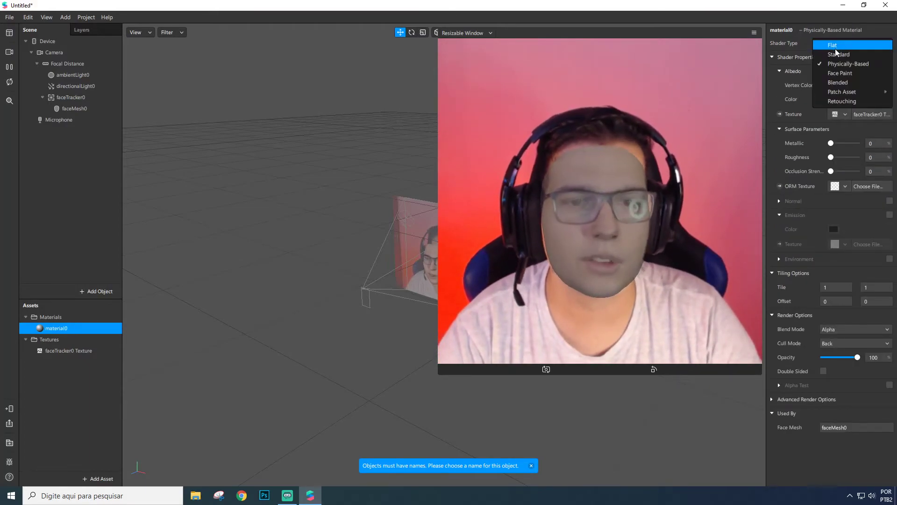
click(835, 49)
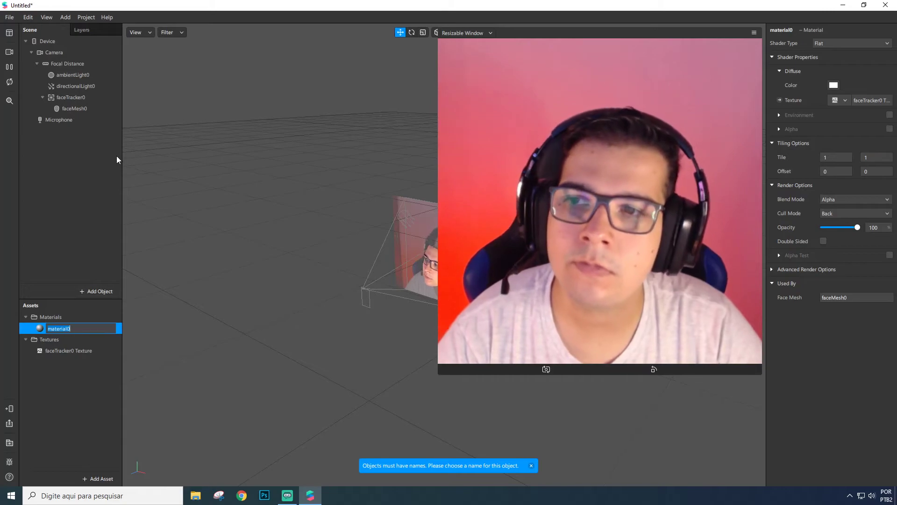
Step: Try the Face Paint shader type on the face mesh's material and return it to Flat
click(75, 109)
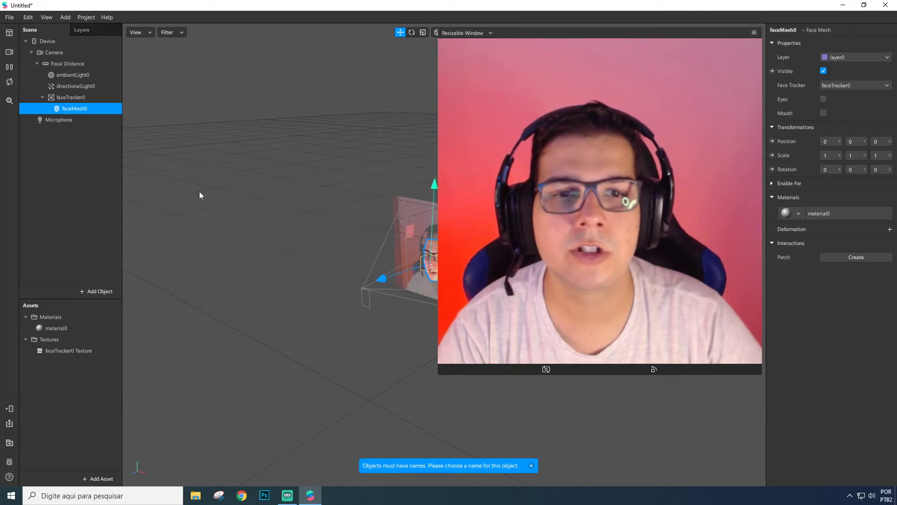
double_click(55, 328)
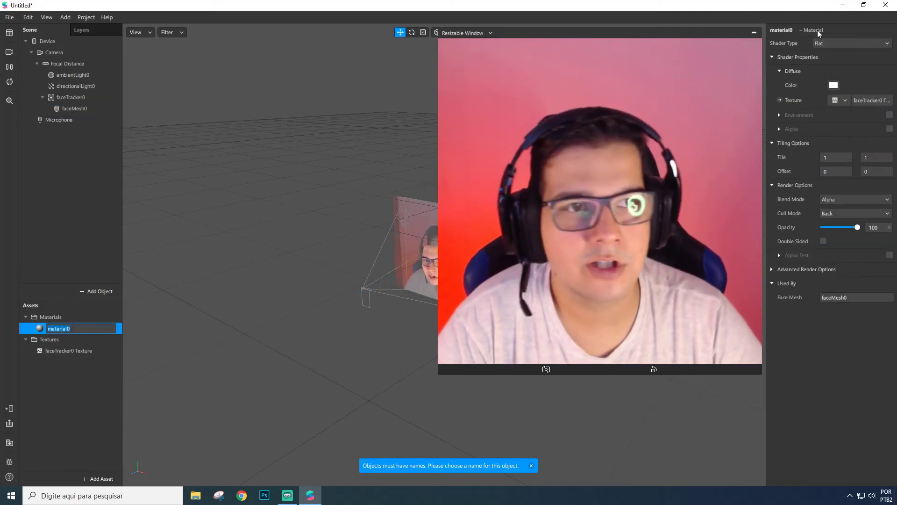
click(832, 41)
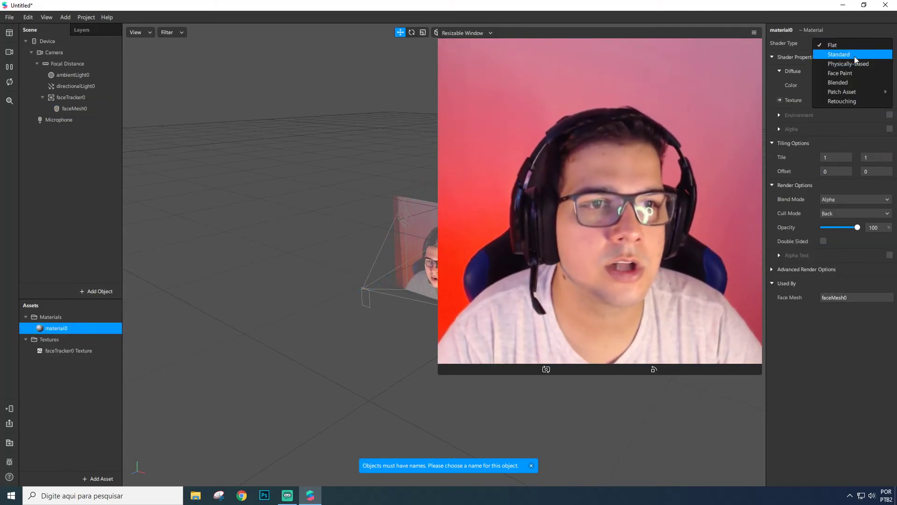
click(851, 74)
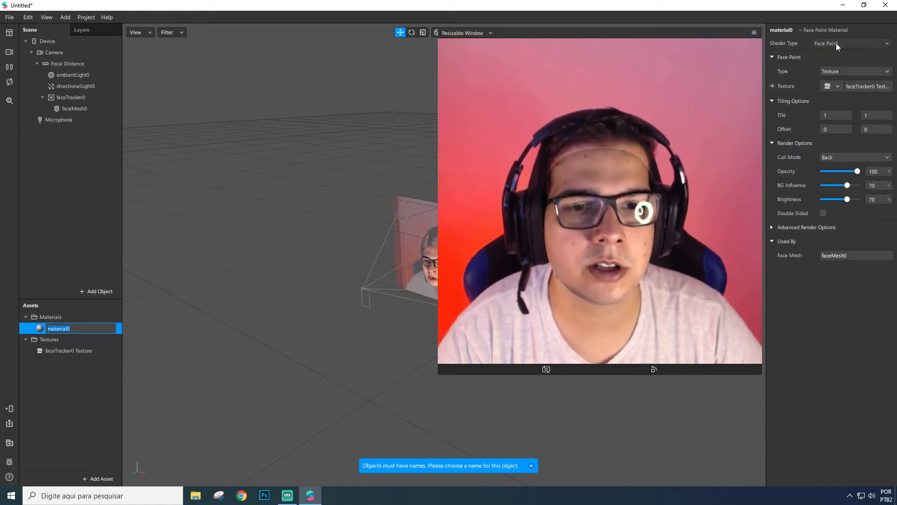
click(837, 43)
click(837, 46)
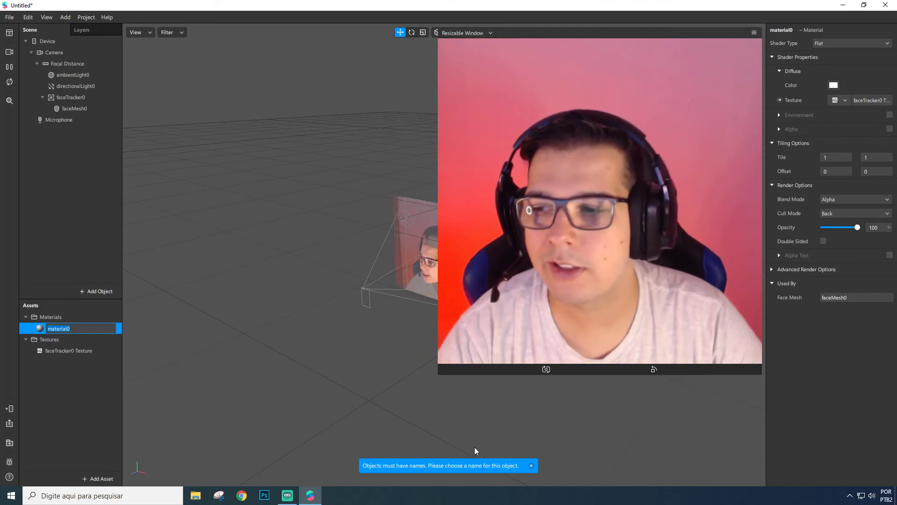
Step: Dismiss the notification about naming objects
click(531, 465)
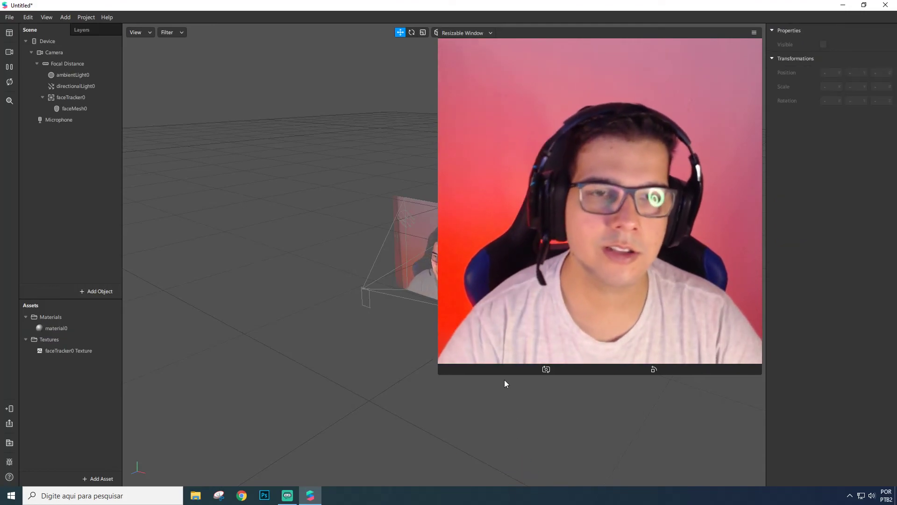